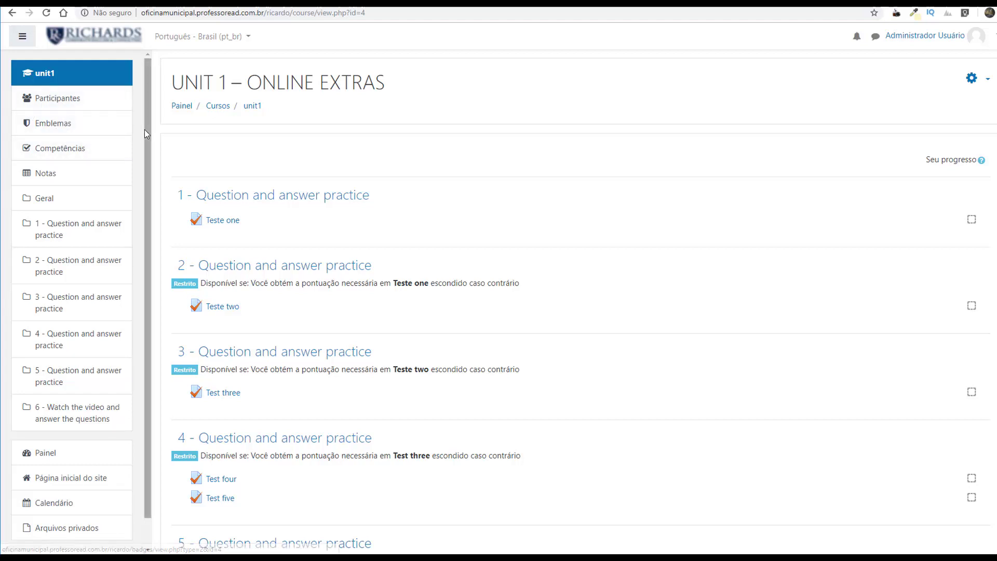
# Open the Estudante role for editing from the role definitions in the site administration's user permissions
pyautogui.scroll(-1, 149, 194)
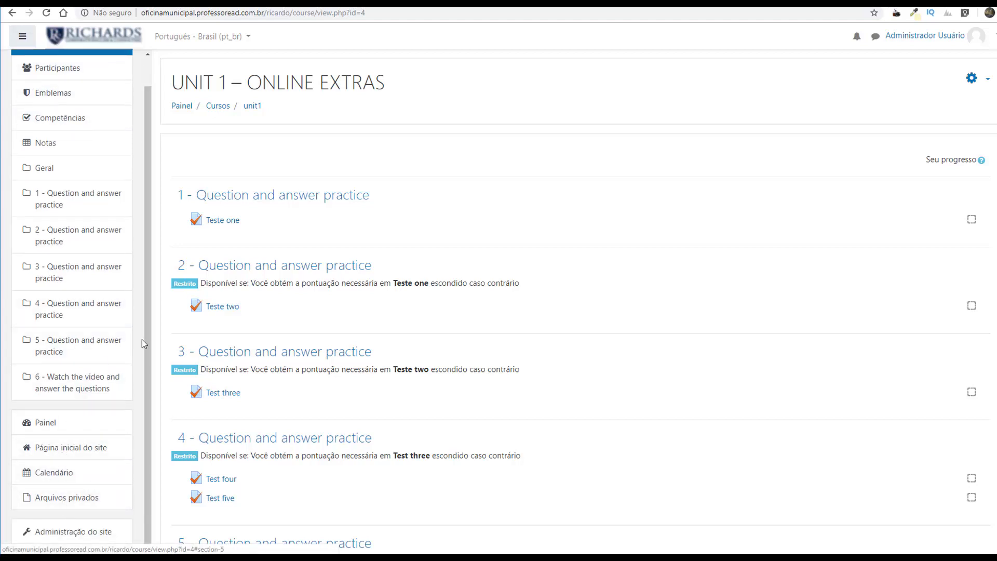
pyautogui.scroll(1, 149, 423)
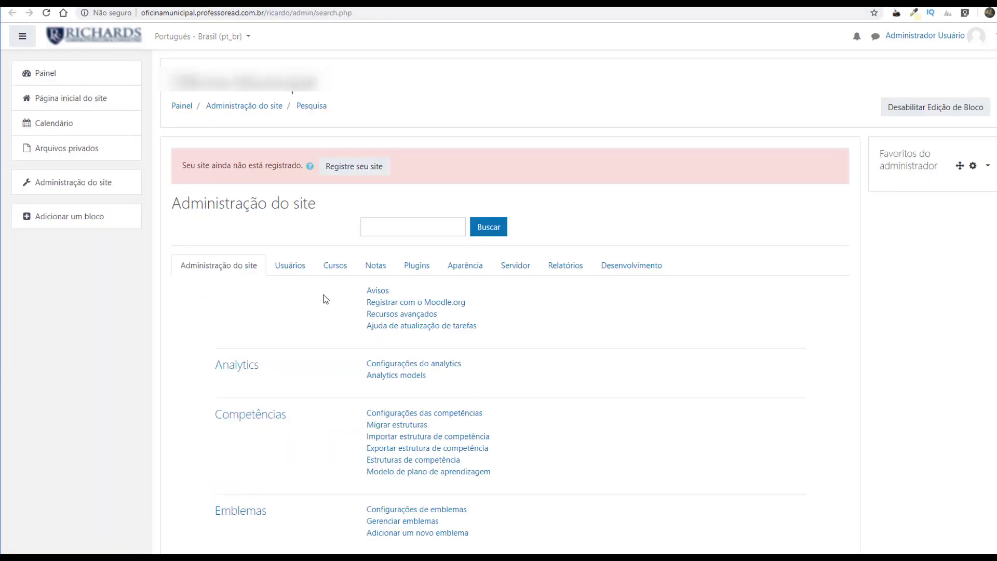
pyautogui.click(292, 271)
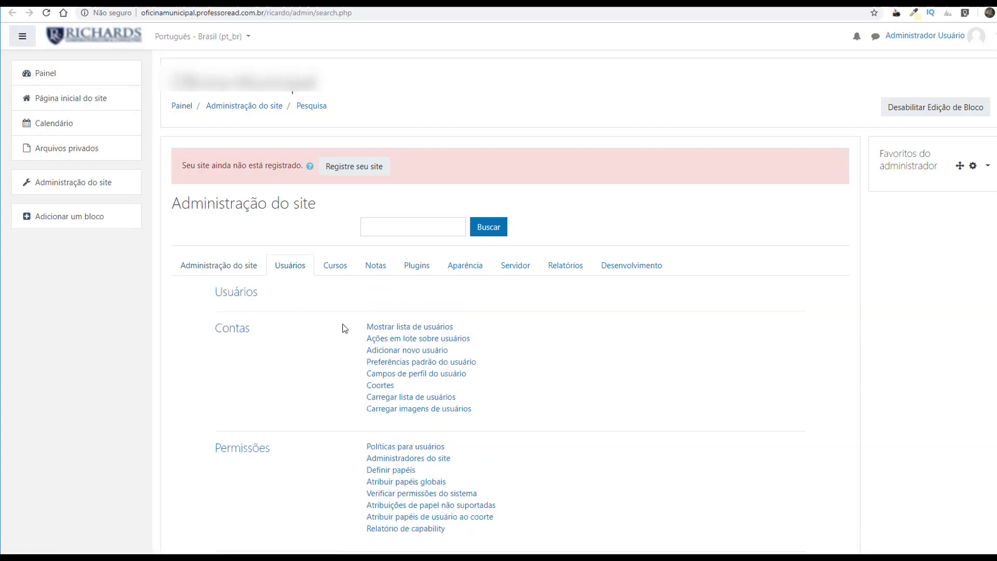
pyautogui.scroll(-3, 338, 340)
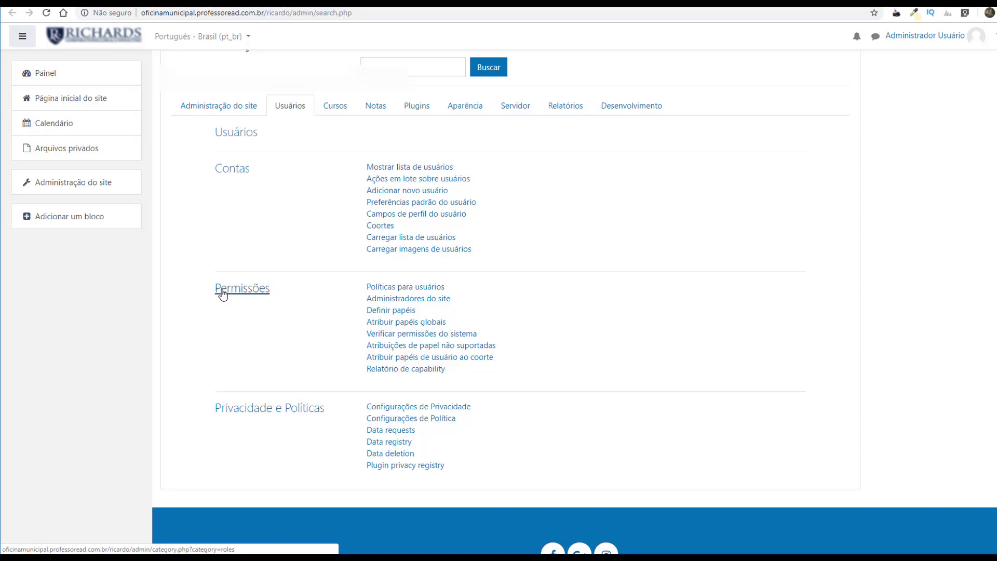
pyautogui.click(403, 313)
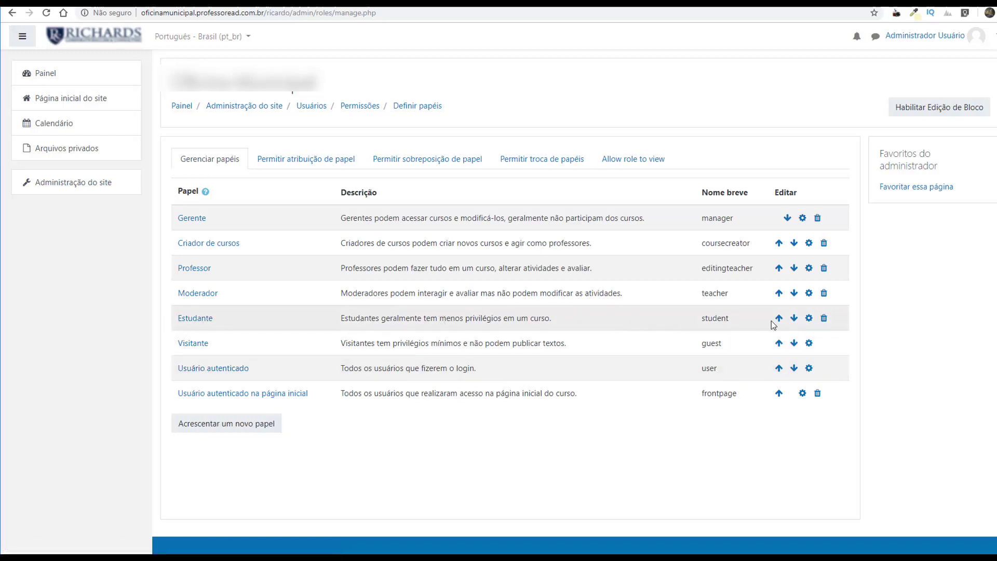
pyautogui.click(808, 318)
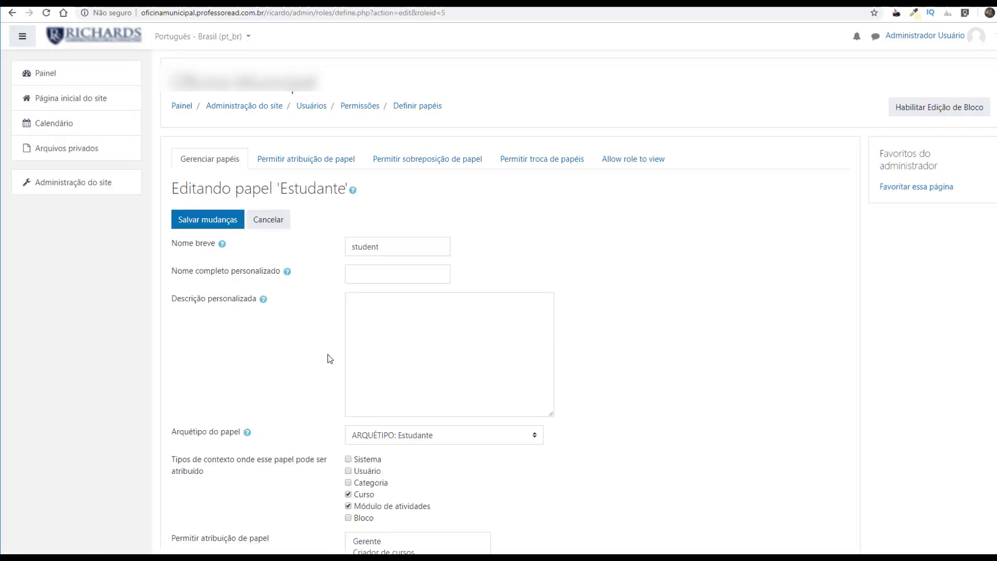
# Filter the role's permissions by "partici", disallow the course-level Visualizar participantes permission, save, and check the result in the student's browser window
pyautogui.scroll(-1, 328, 358)
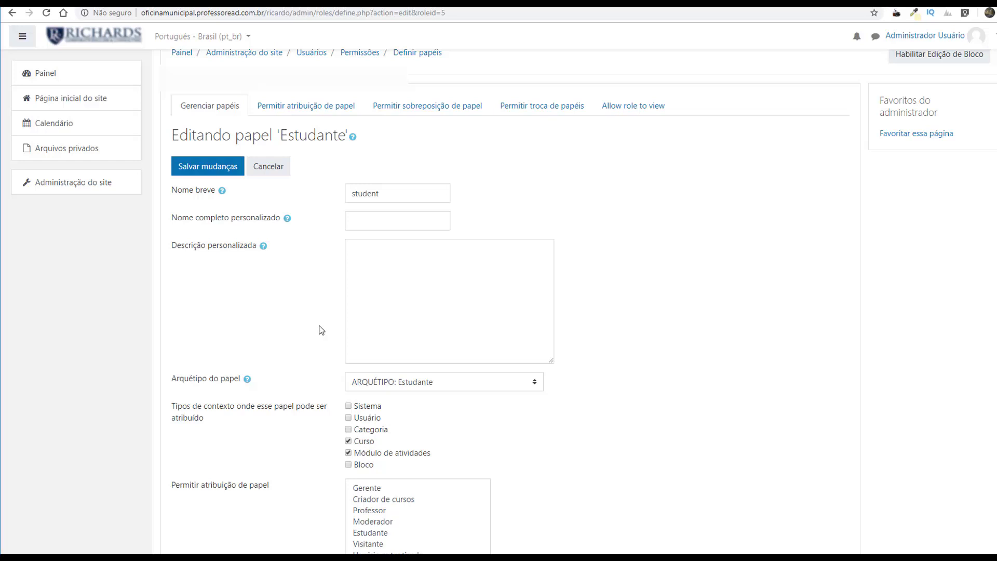
pyautogui.scroll(-10, 322, 330)
pyautogui.scroll(-4, 321, 325)
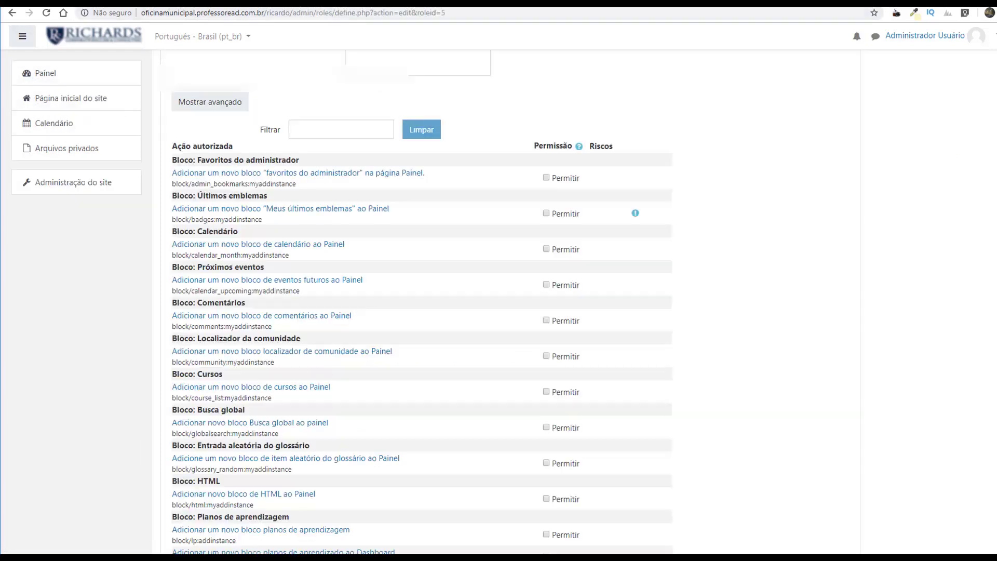
pyautogui.click(335, 132)
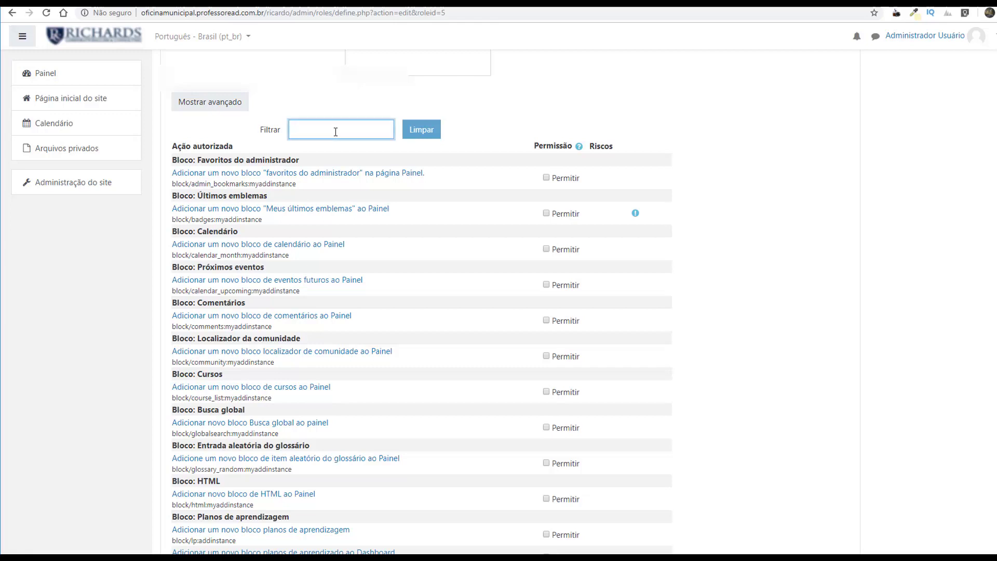
pyautogui.write('partici')
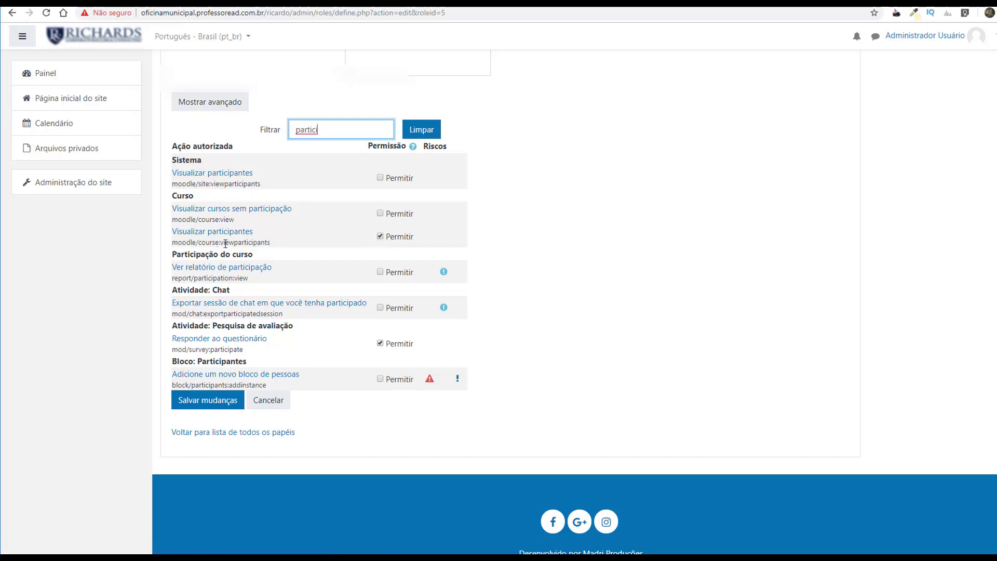
pyautogui.click(380, 237)
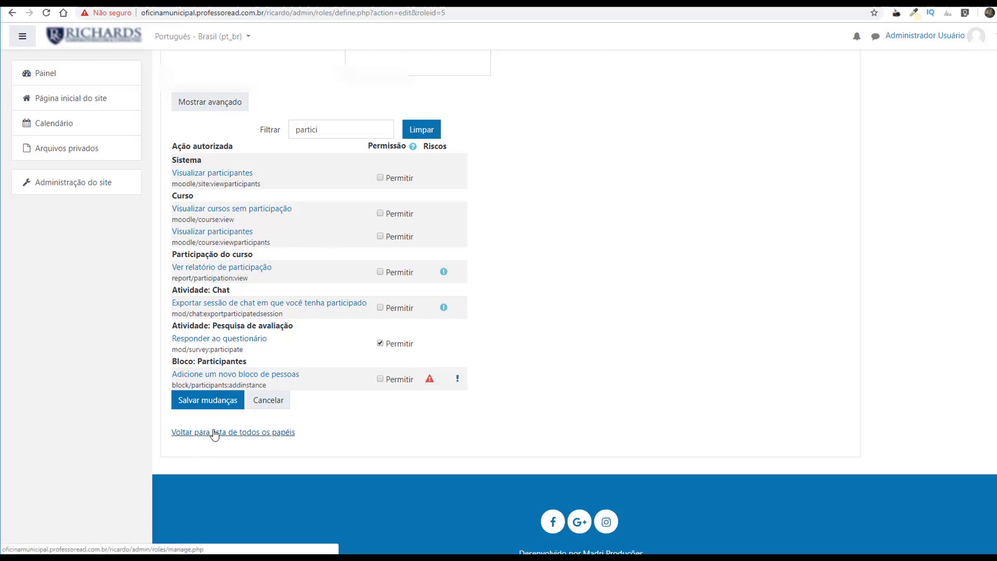
pyautogui.click(208, 405)
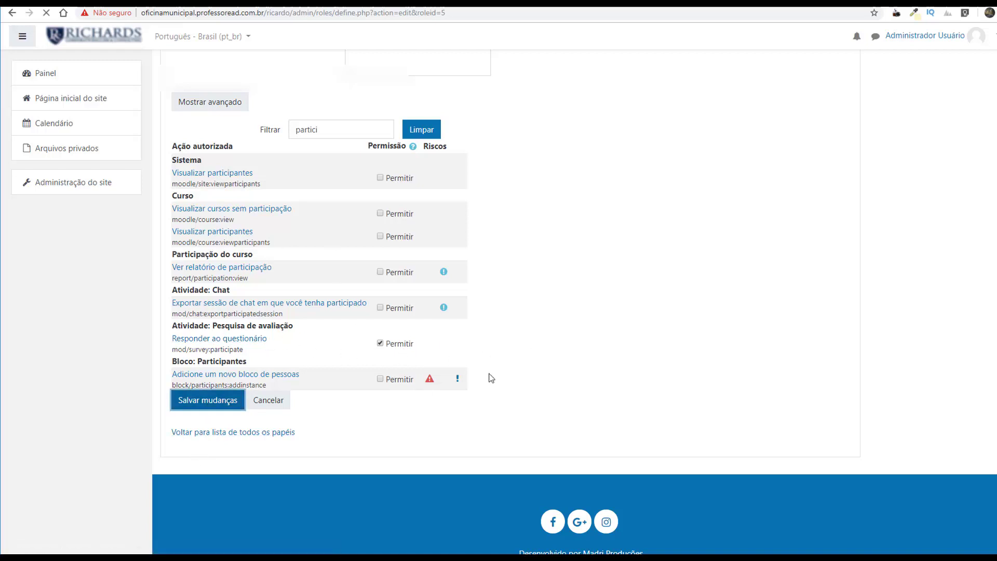
pyautogui.hotkey('alt', 'Tab')
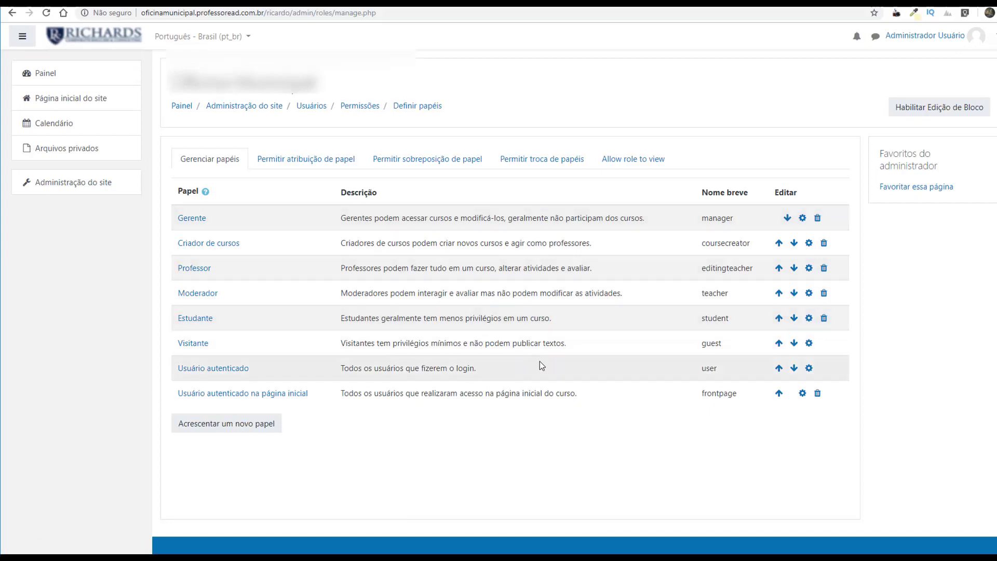
# Allow the course-level Visualizar participantes permission for the Estudante role again, save, and check the unit1 course in the student's browser window
pyautogui.click(808, 318)
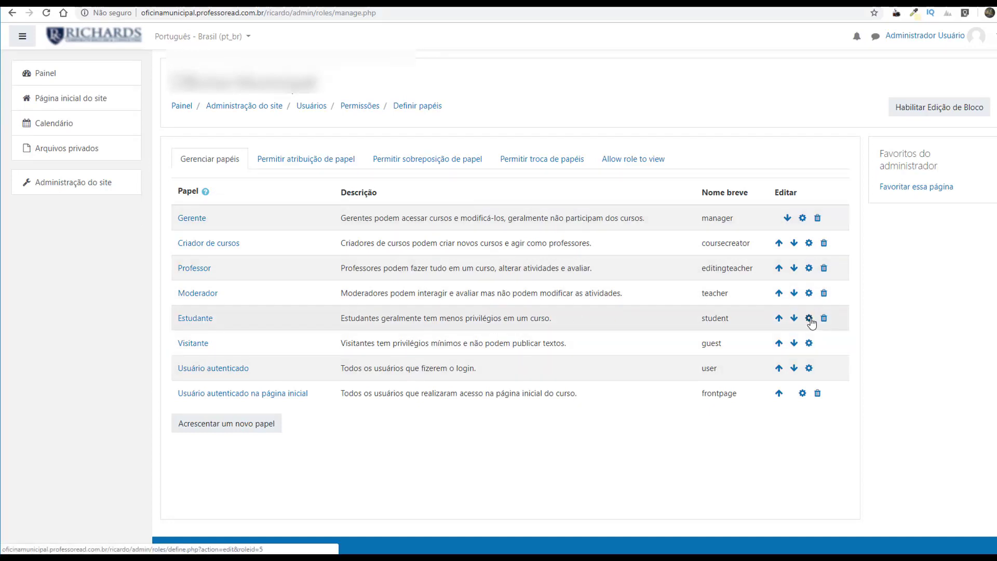
pyautogui.scroll(-20, 488, 322)
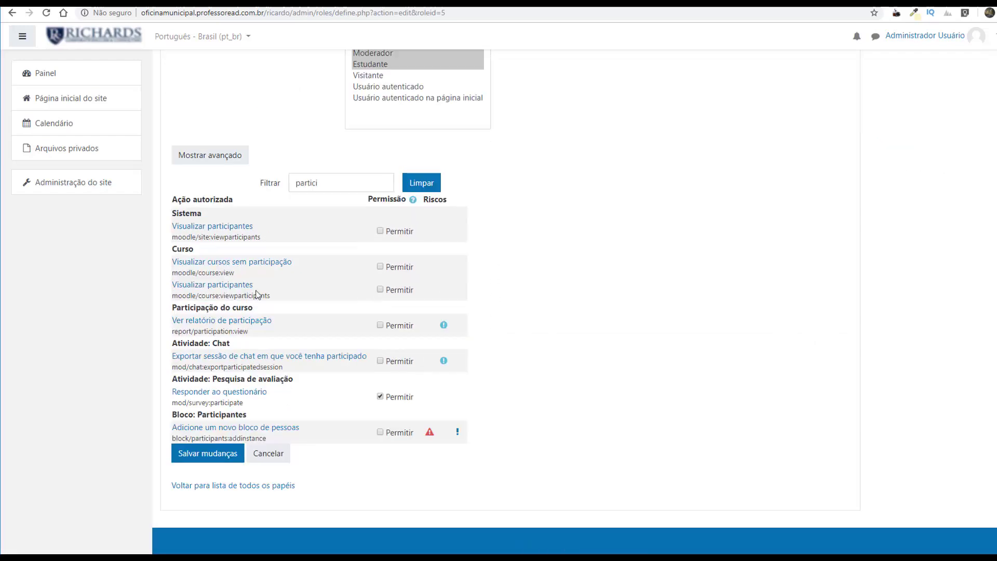
pyautogui.click(380, 289)
pyautogui.click(193, 453)
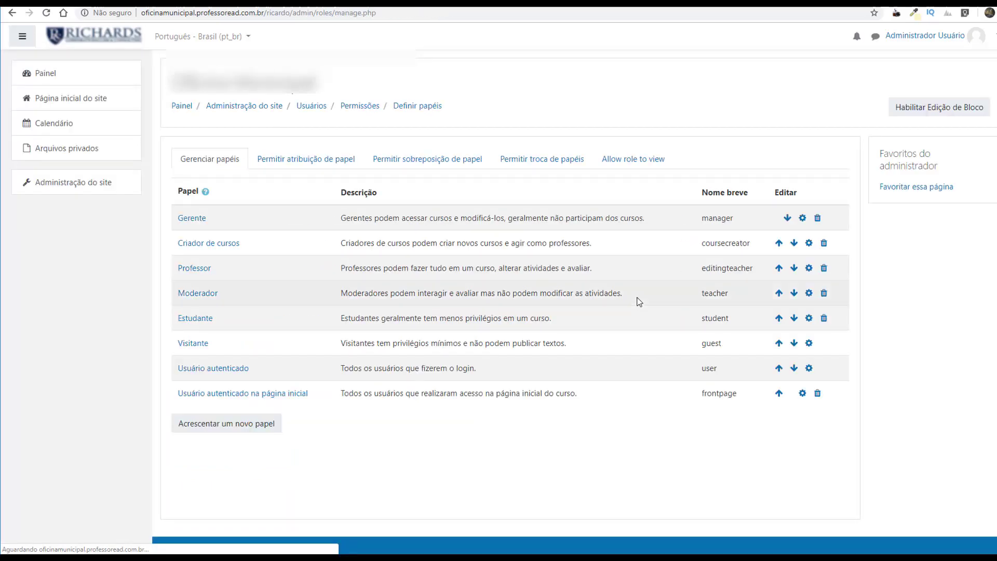
pyautogui.hotkey('alt', 'Tab')
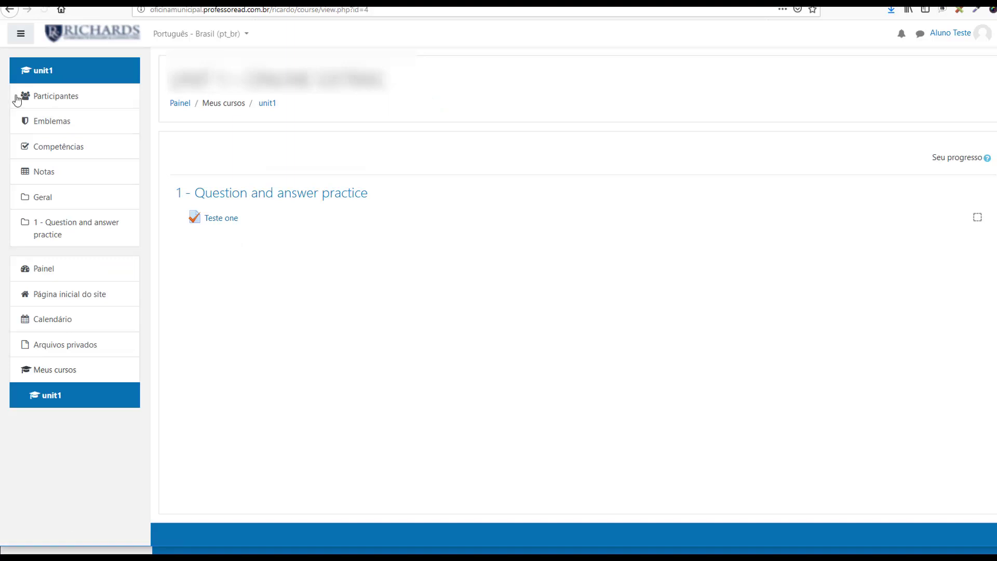
pyautogui.hotkey('alt', 'Tab')
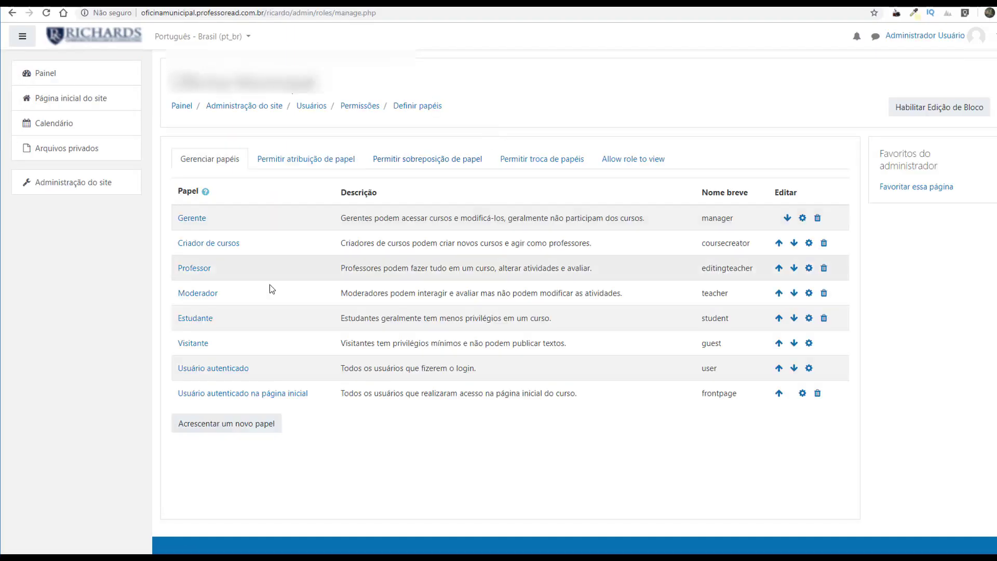
# Edit the Estudante role to disallow the course-level Visualizar participantes permission (moodle/course:viewparticipants), and save the changes
pyautogui.click(808, 316)
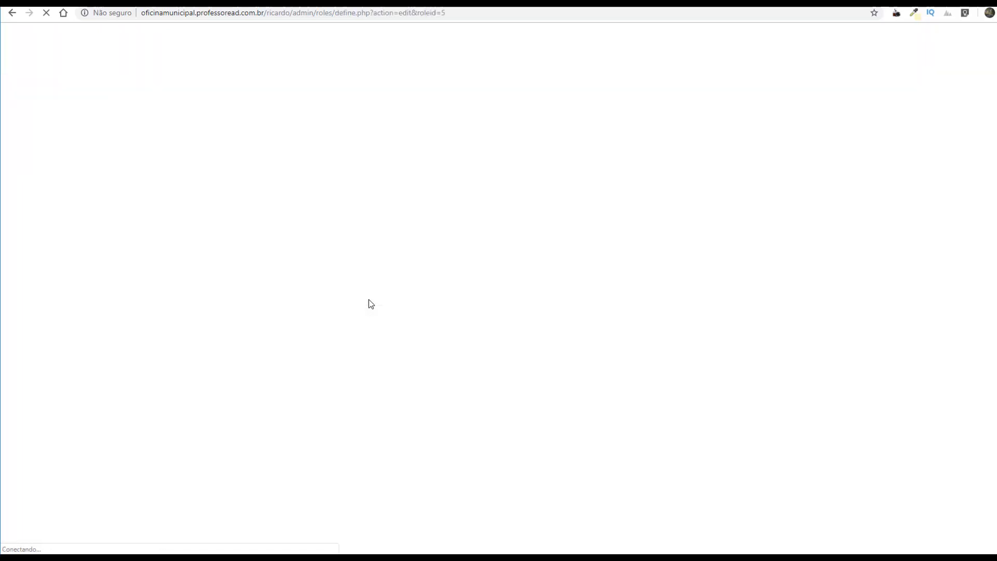
pyautogui.scroll(-15, 316, 406)
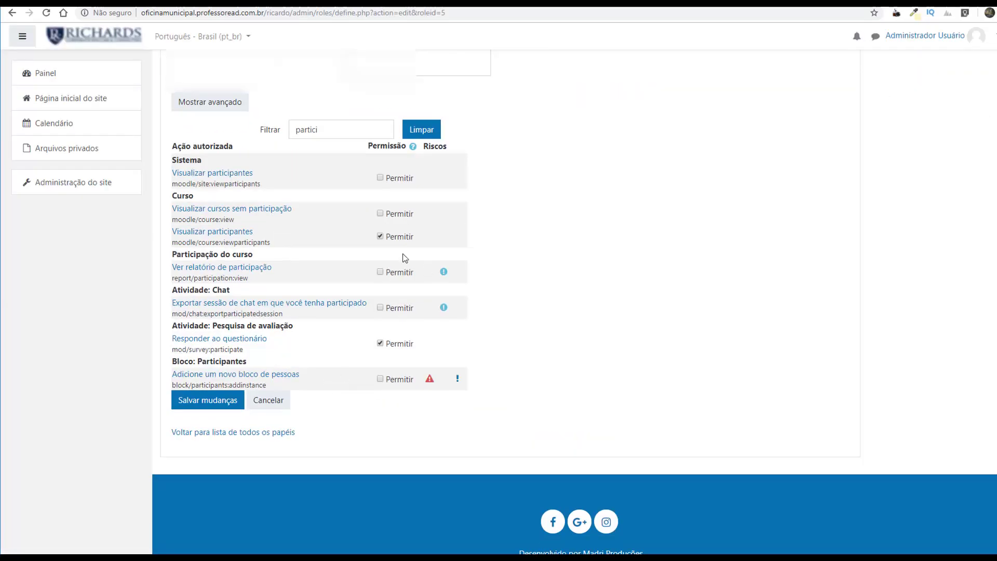
pyautogui.click(380, 236)
pyautogui.click(208, 401)
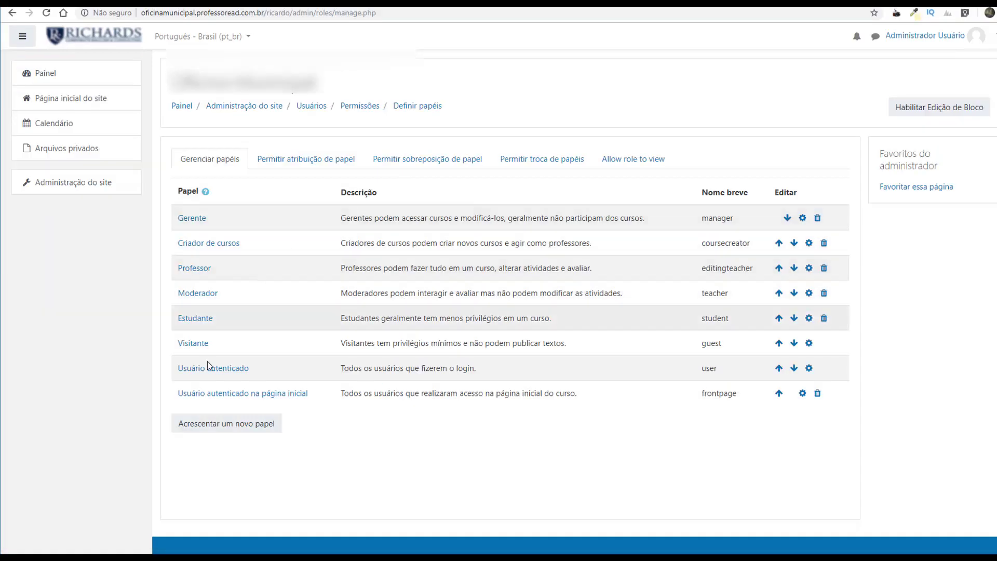
pyautogui.click(809, 318)
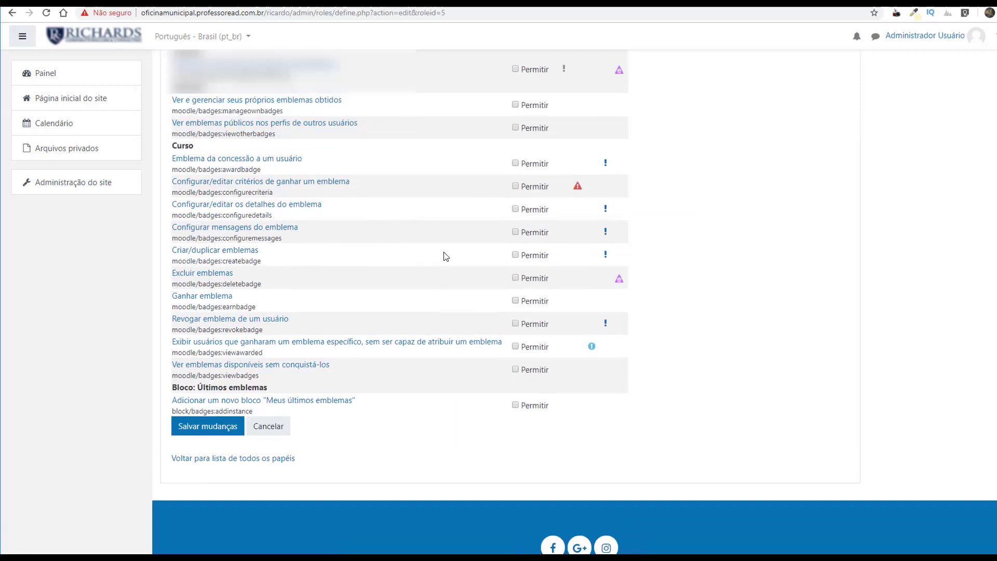
pyautogui.scroll(15, 443, 256)
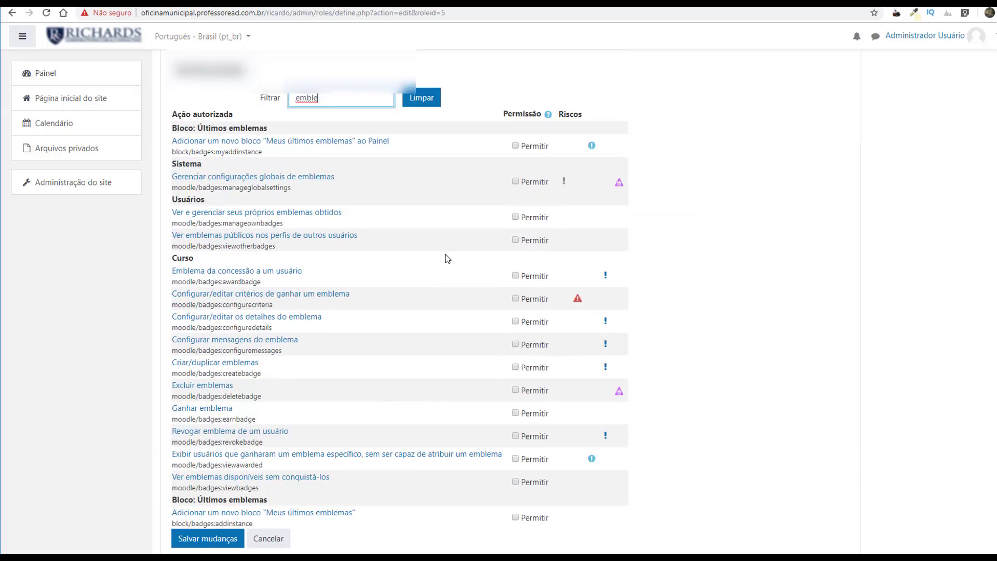
pyautogui.click(11, 13)
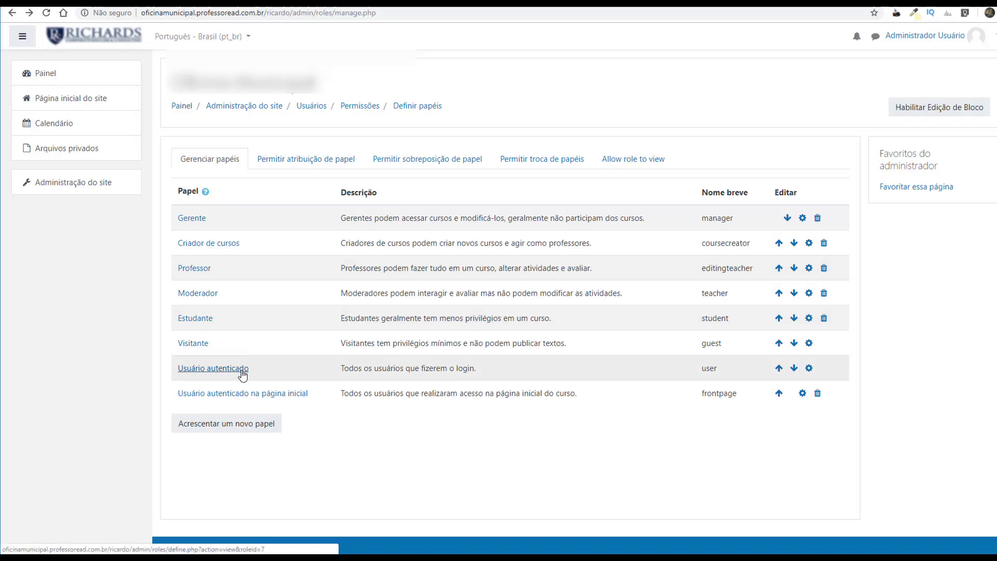
# Open the Usuário autenticado role for editing and filter its permissions by "emblemas"
pyautogui.click(809, 367)
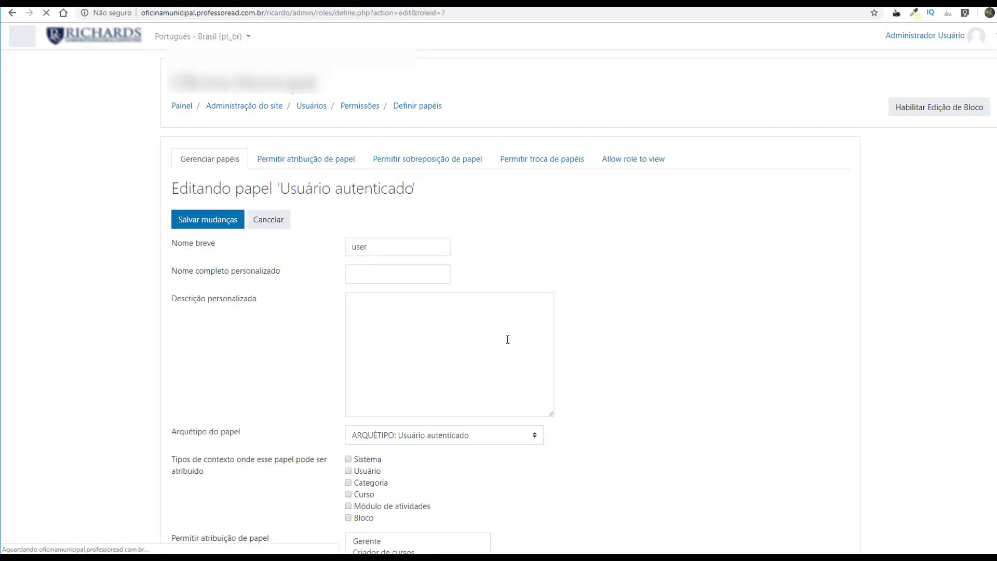
pyautogui.scroll(-20, 391, 276)
pyautogui.scroll(5, 392, 269)
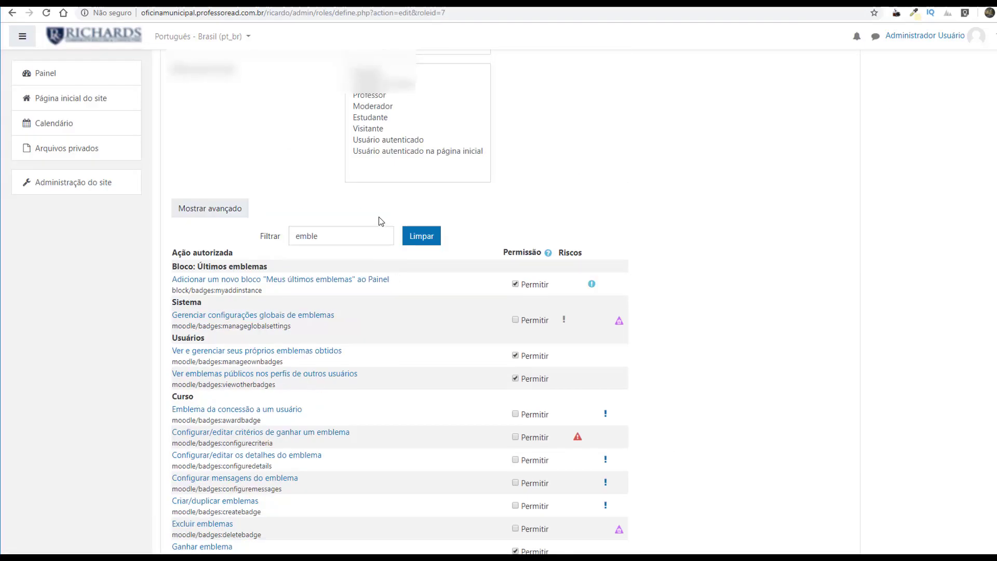
pyautogui.click(329, 236)
pyautogui.write('mas')
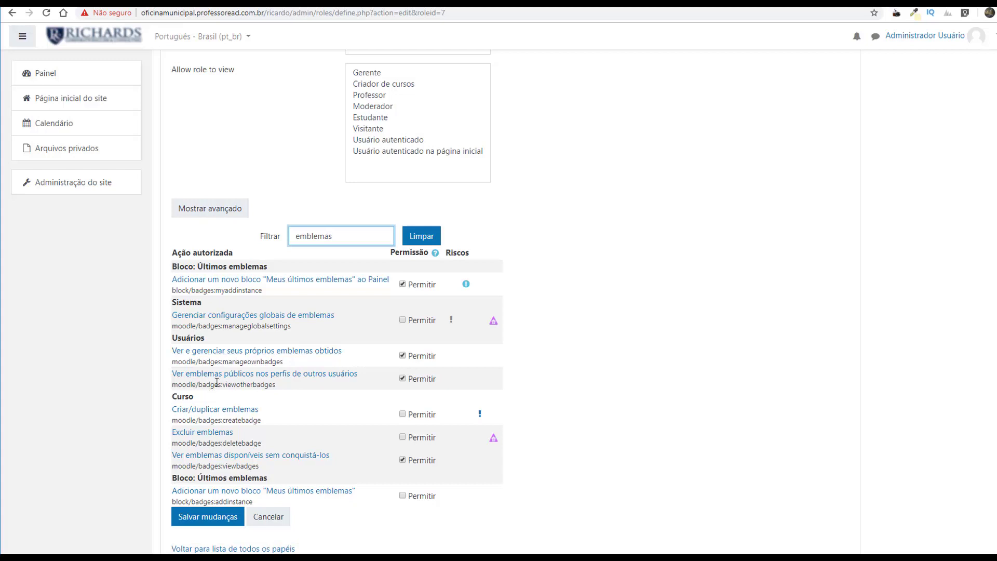
# Disallow the badge permissions viewotherbadges, manageownbadges, viewbadges and myaddinstance for this role, and save the changes
pyautogui.click(402, 378)
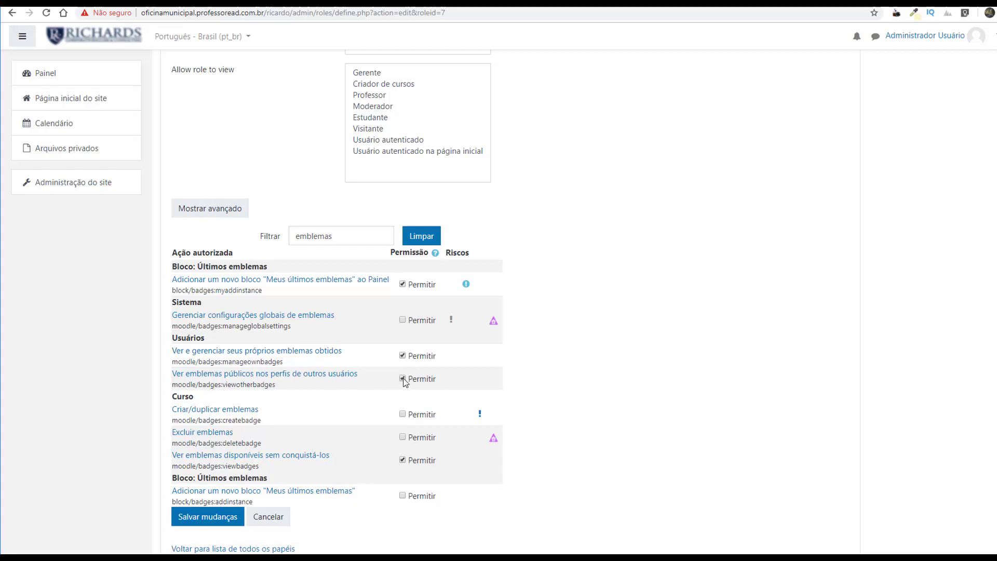
pyautogui.click(403, 356)
pyautogui.click(403, 462)
pyautogui.click(403, 284)
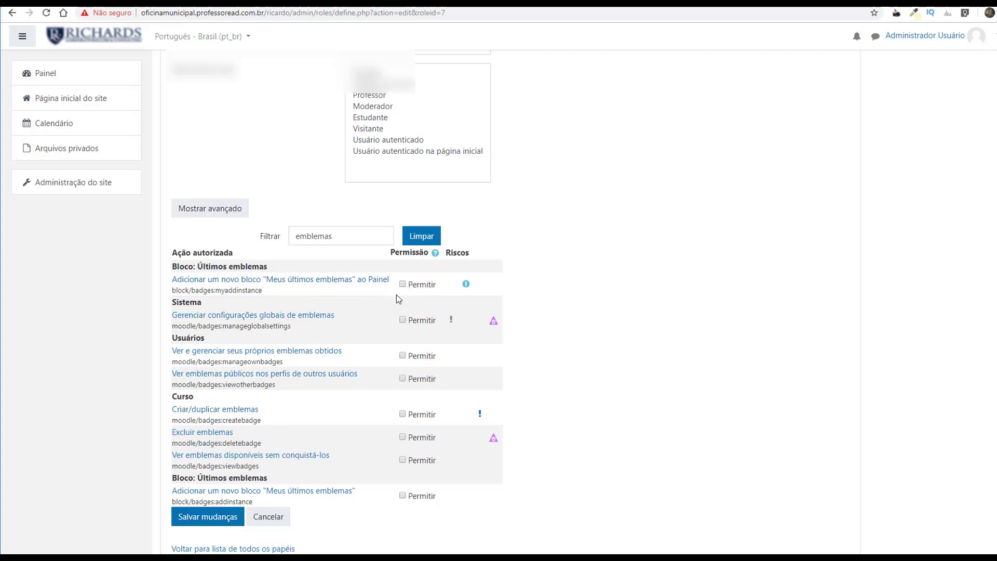
pyautogui.click(204, 518)
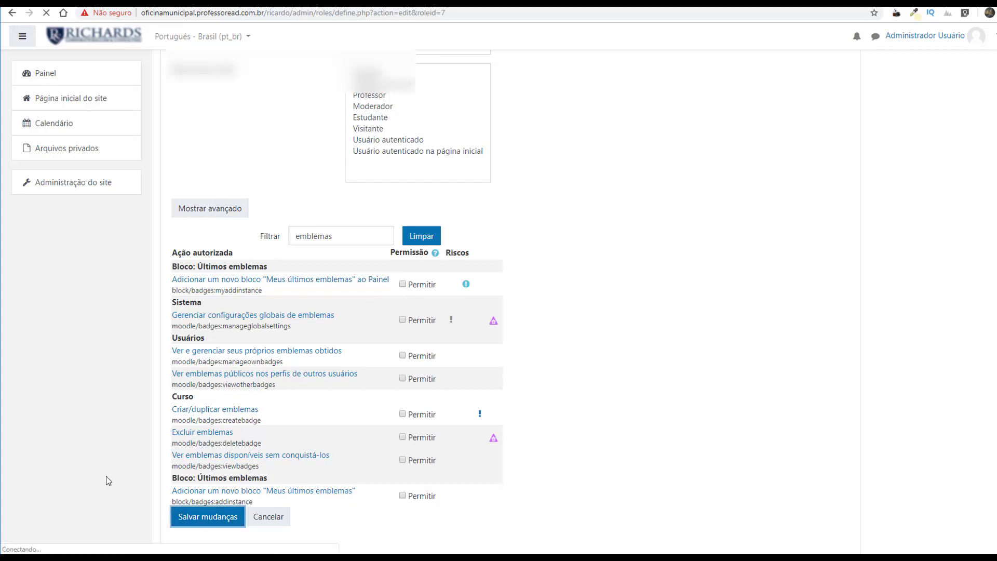
# Reload the unit1 course page in the student's browser window to check its navigation menu
pyautogui.click(63, 13)
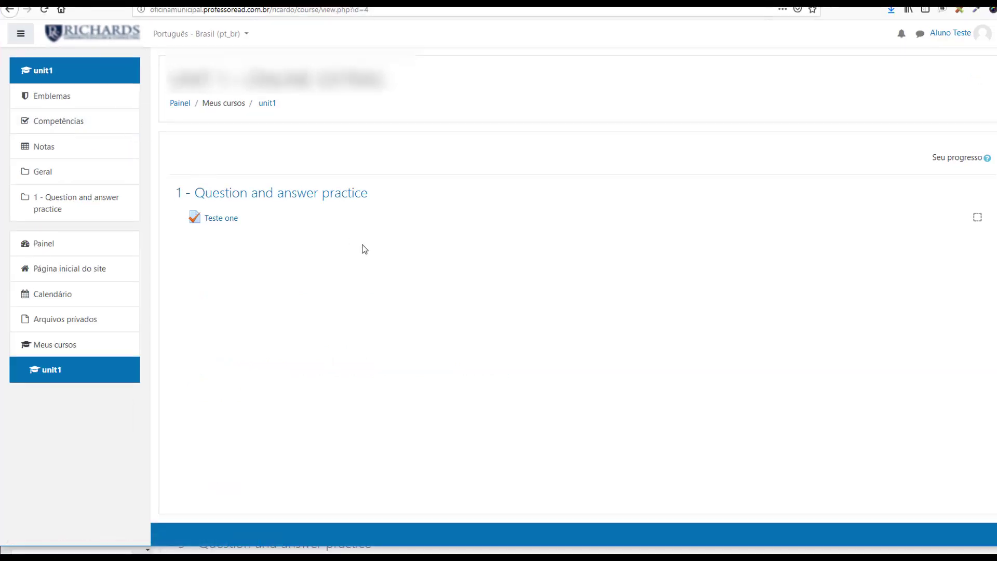
pyautogui.press('F5')
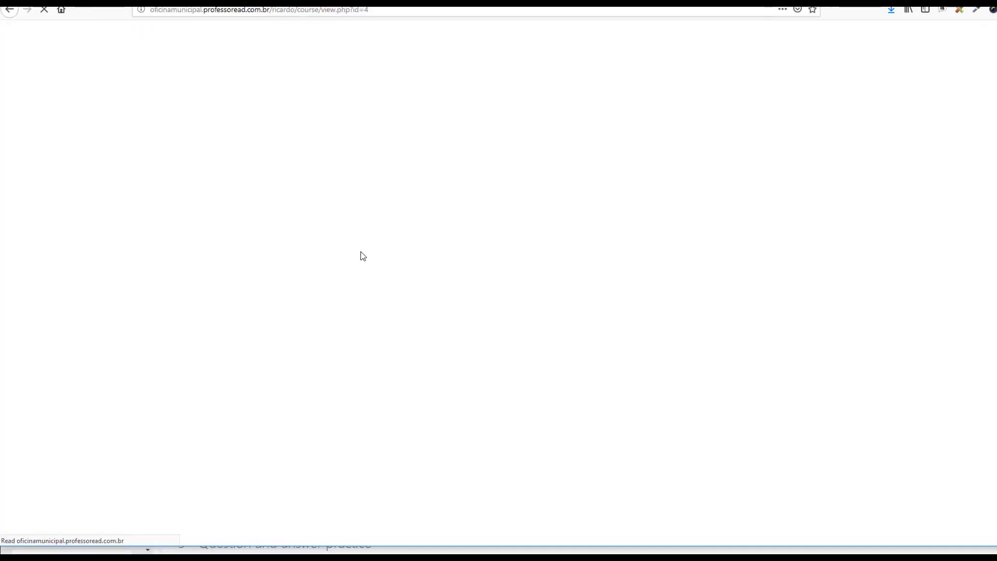